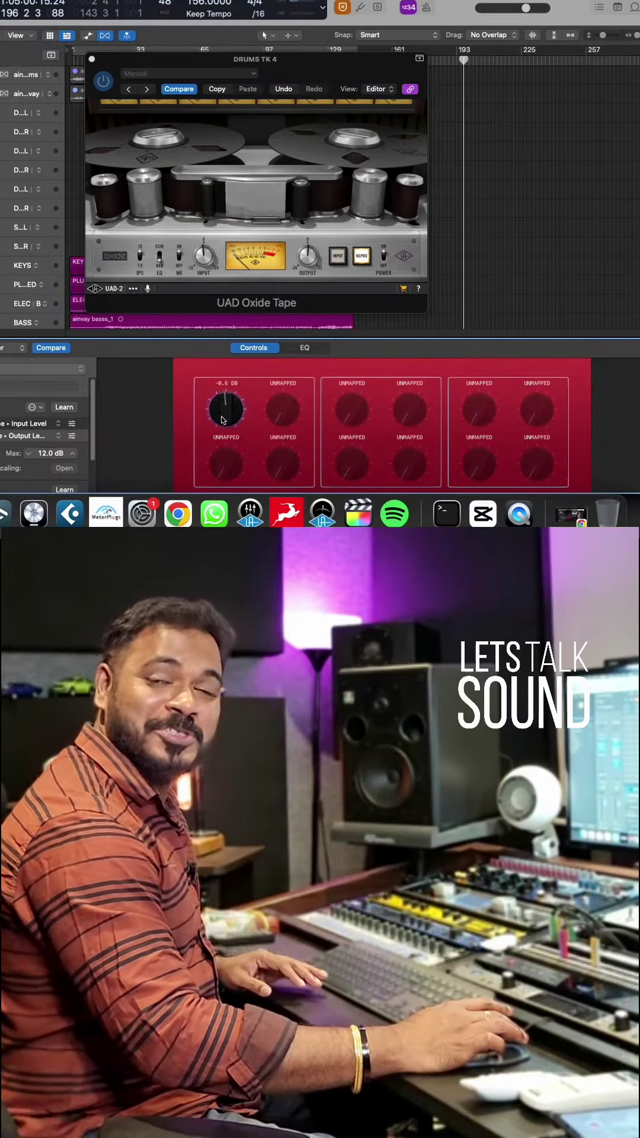
Nudge the first Smart Control knob from about -0.5 dB up to 0.2 dB
{"action": "mouse_move", "coordinate": [224, 417]}
{"action": "left_mouse_down"}
{"action": "mouse_move", "coordinate": [224, 391]}
{"action": "mouse_move", "coordinate": [218, 428]}
{"action": "left_mouse_up"}
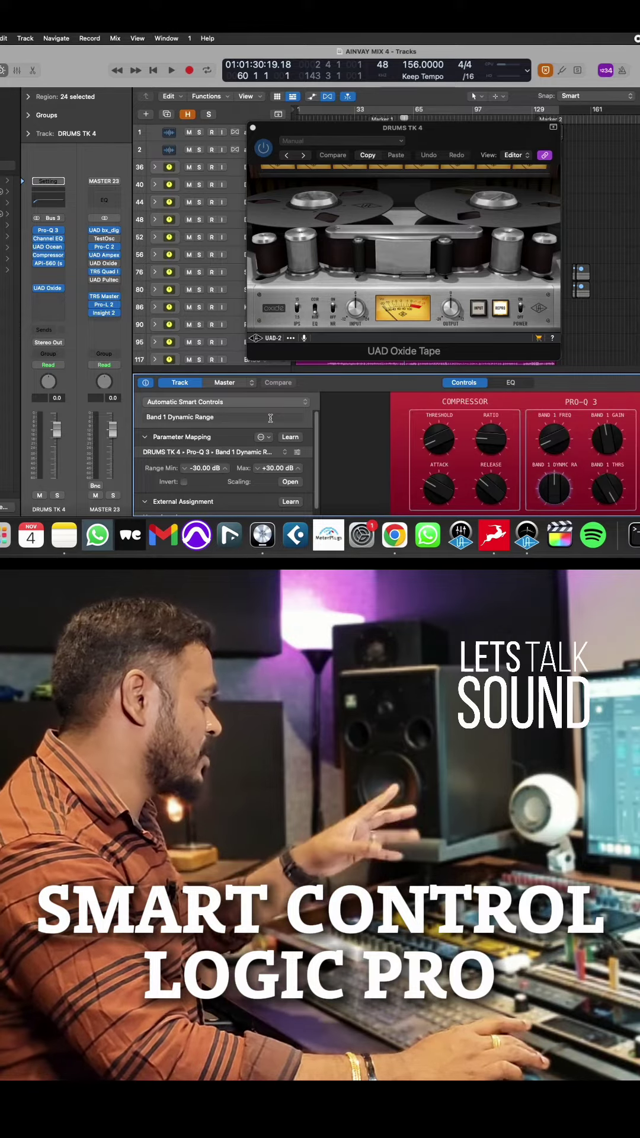
Toggle Smart Controls off and on, then delete all patch mappings from Parameter Mapping
{"action": "key", "text": "b"}
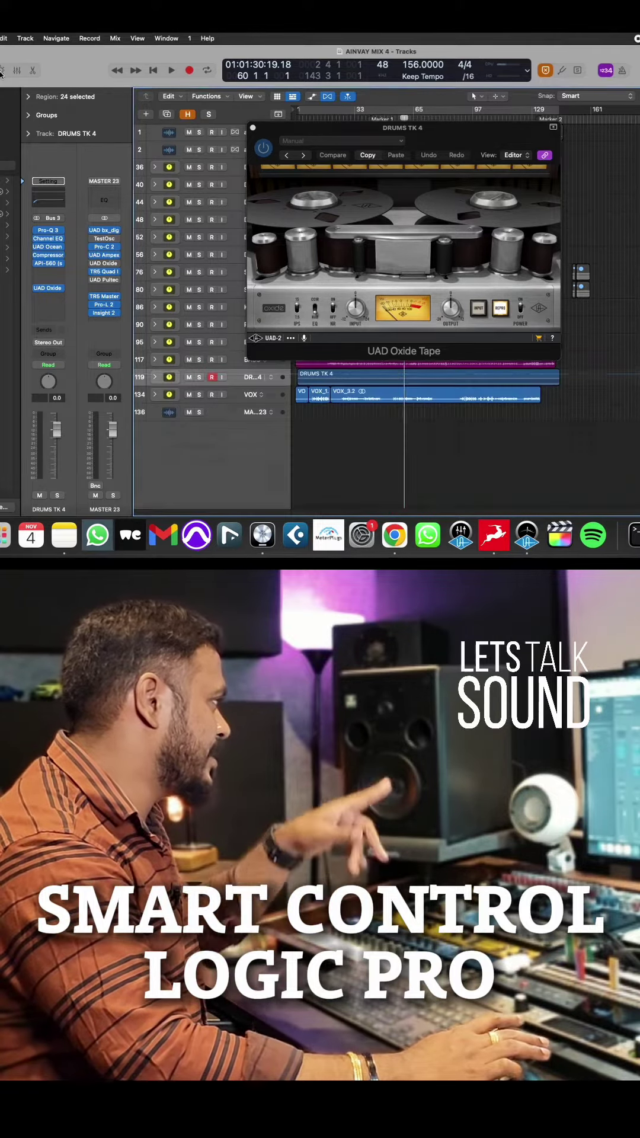
{"action": "key", "text": "b"}
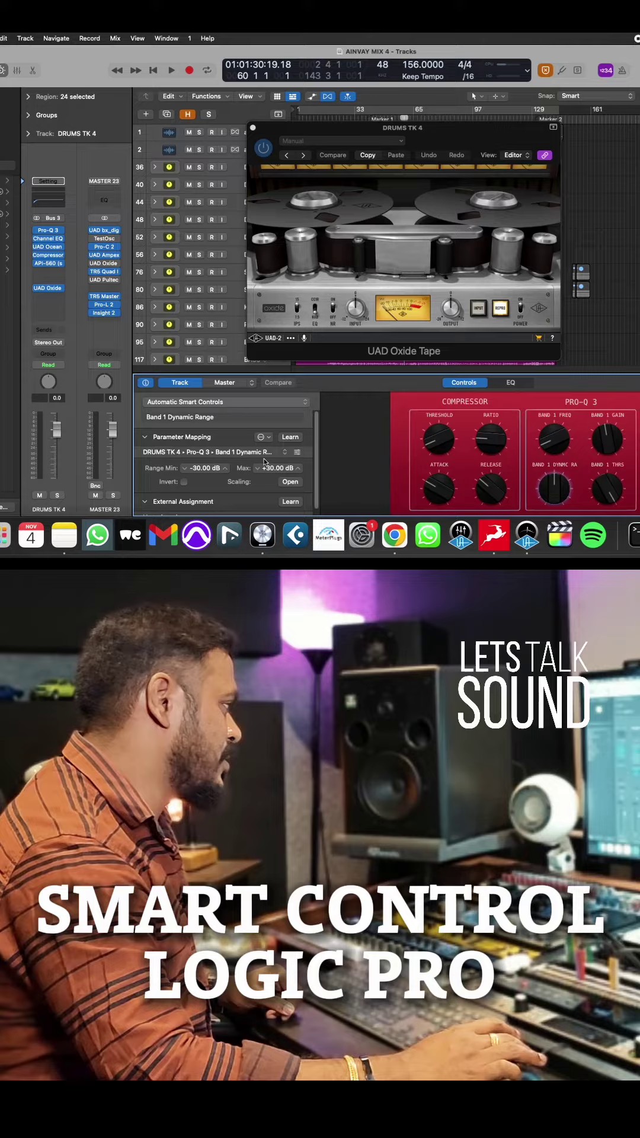
{"action": "right_click", "coordinate": [265, 453]}
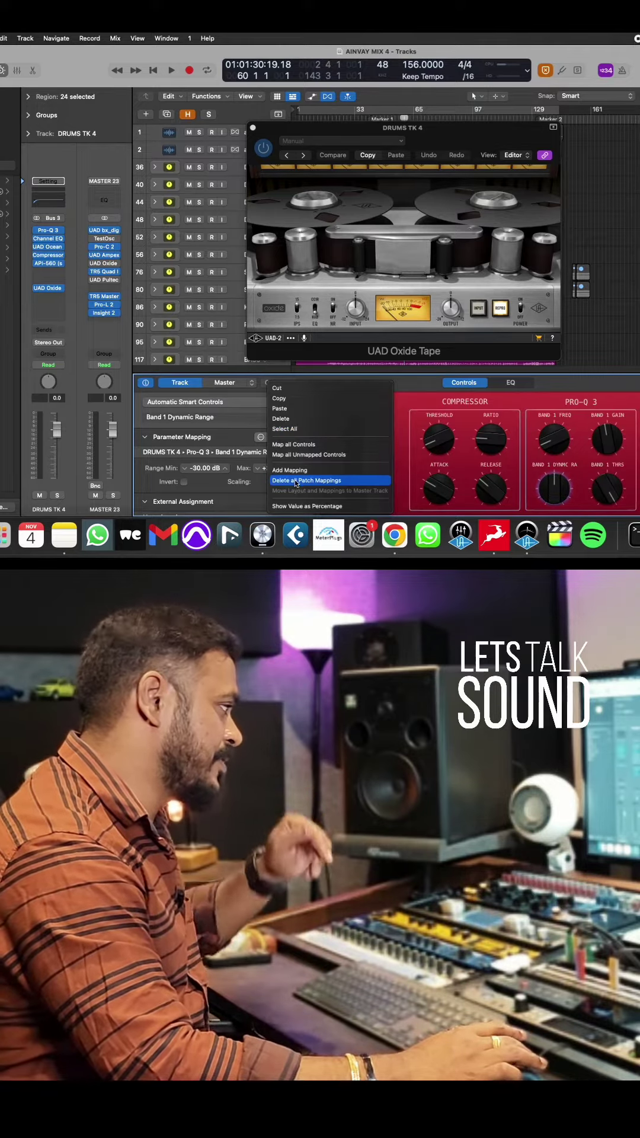
{"action": "left_click", "coordinate": [306, 480]}
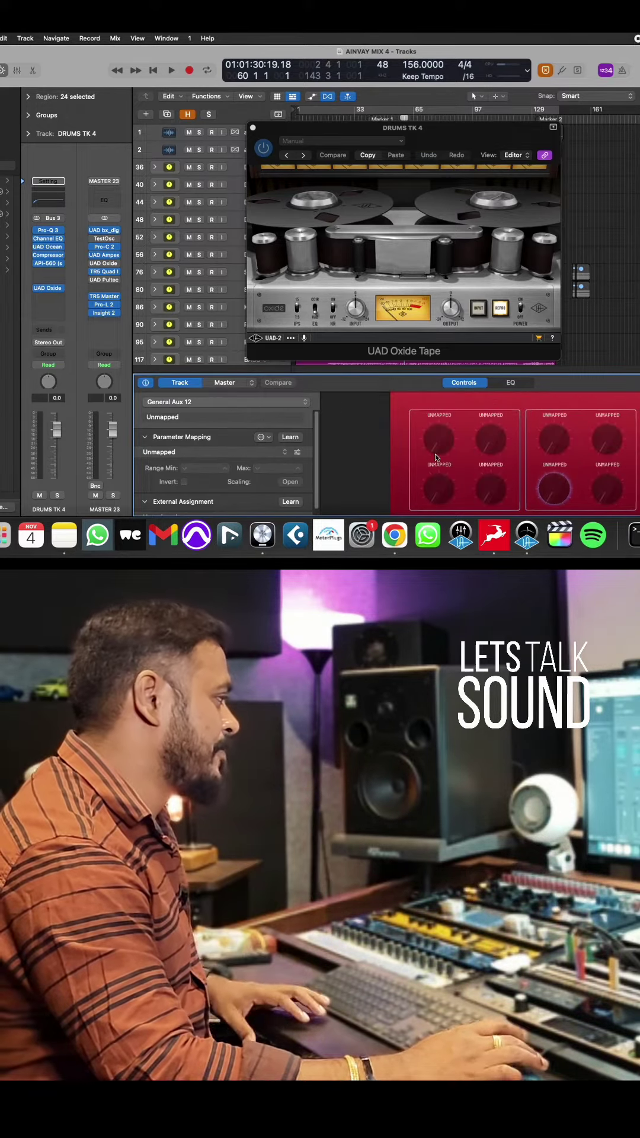
Assign Oxide Tape Input Level (-12 to 24 dB) to the first Smart Control knob
{"action": "left_click", "coordinate": [357, 311]}
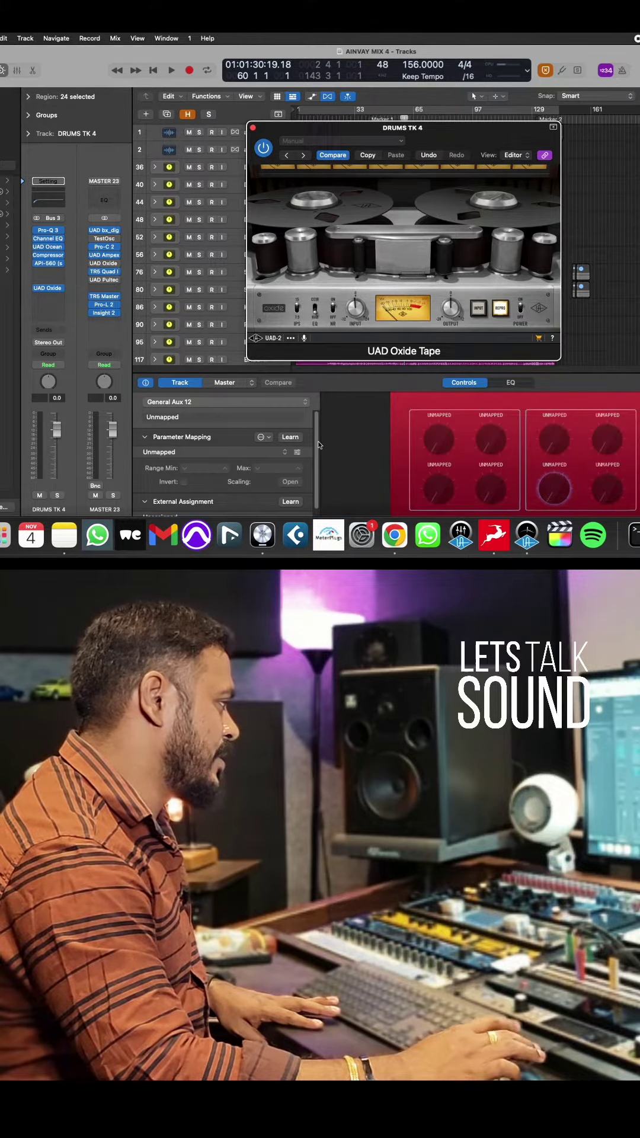
{"action": "left_click", "coordinate": [439, 447]}
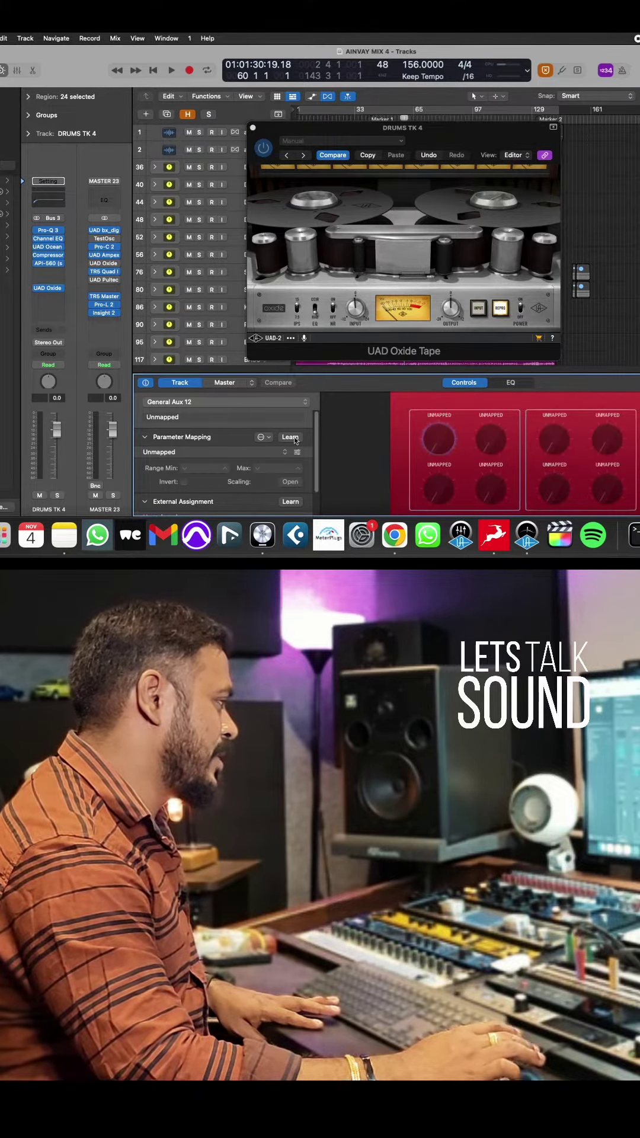
{"action": "left_click", "coordinate": [357, 311]}
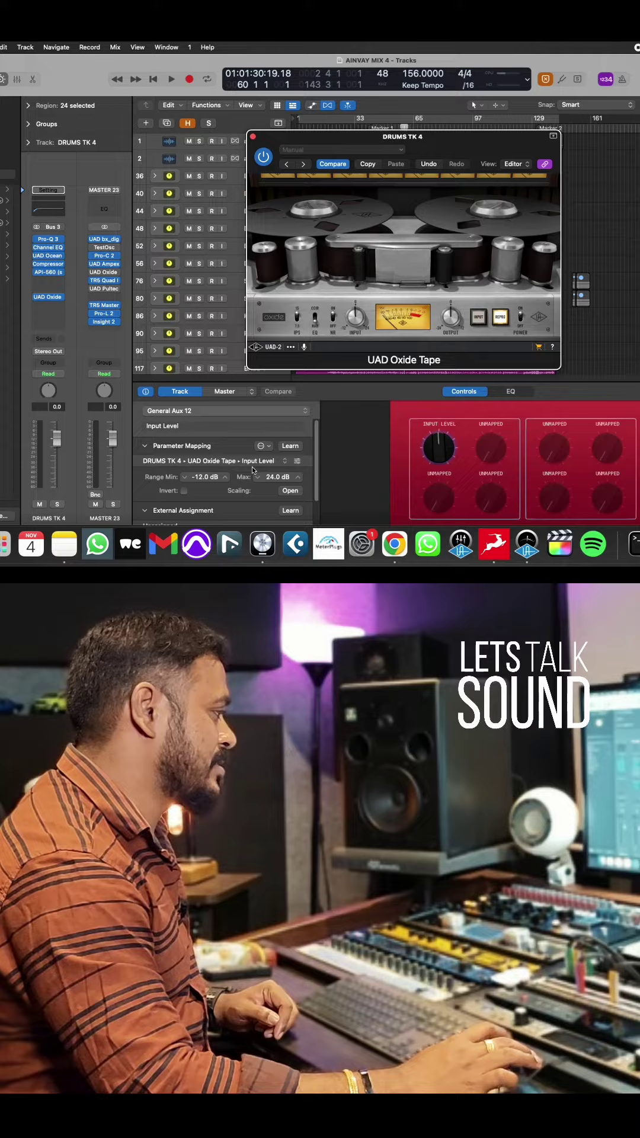
Add a second mapping that learns Oxide Tape Output Level (-24 to 12 dB)
{"action": "left_click", "coordinate": [264, 447]}
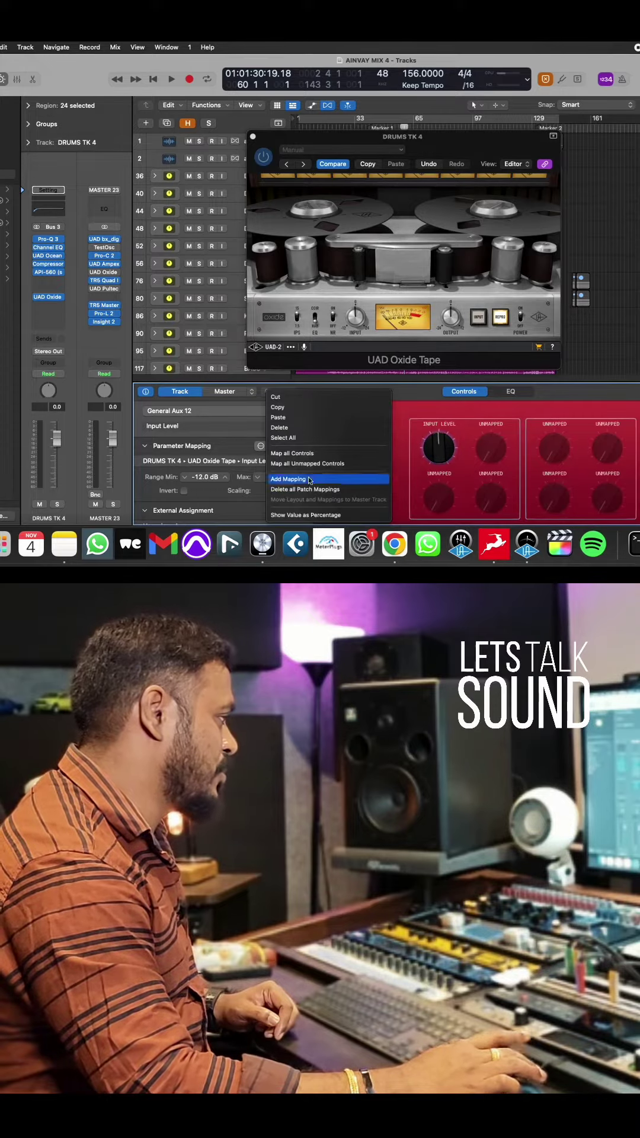
{"action": "left_click", "coordinate": [306, 490]}
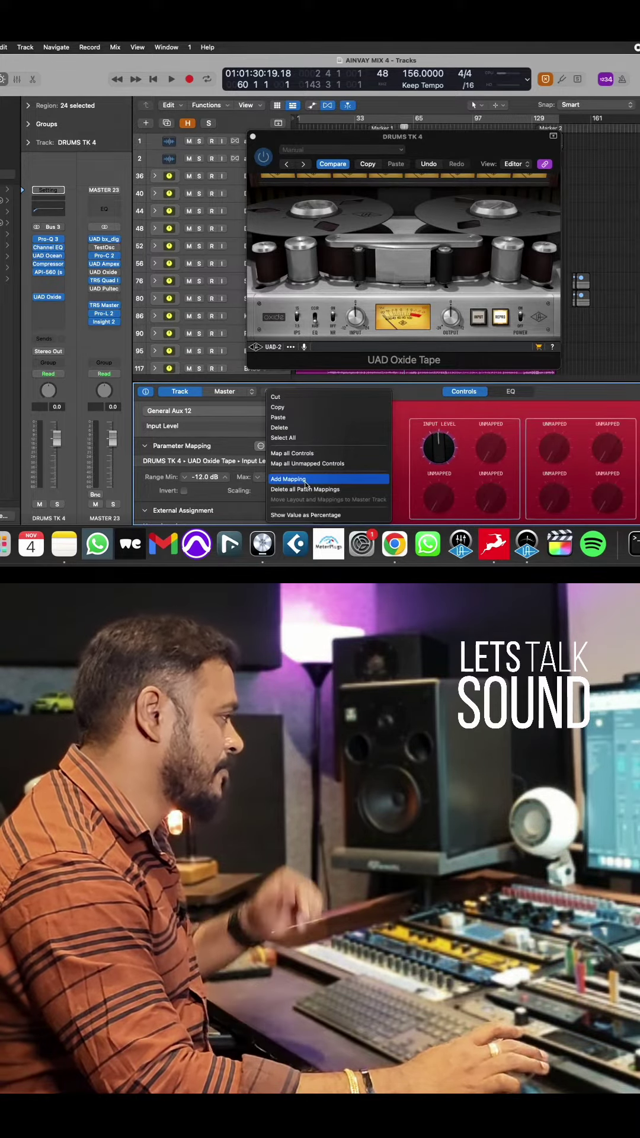
{"action": "left_click", "coordinate": [454, 317]}
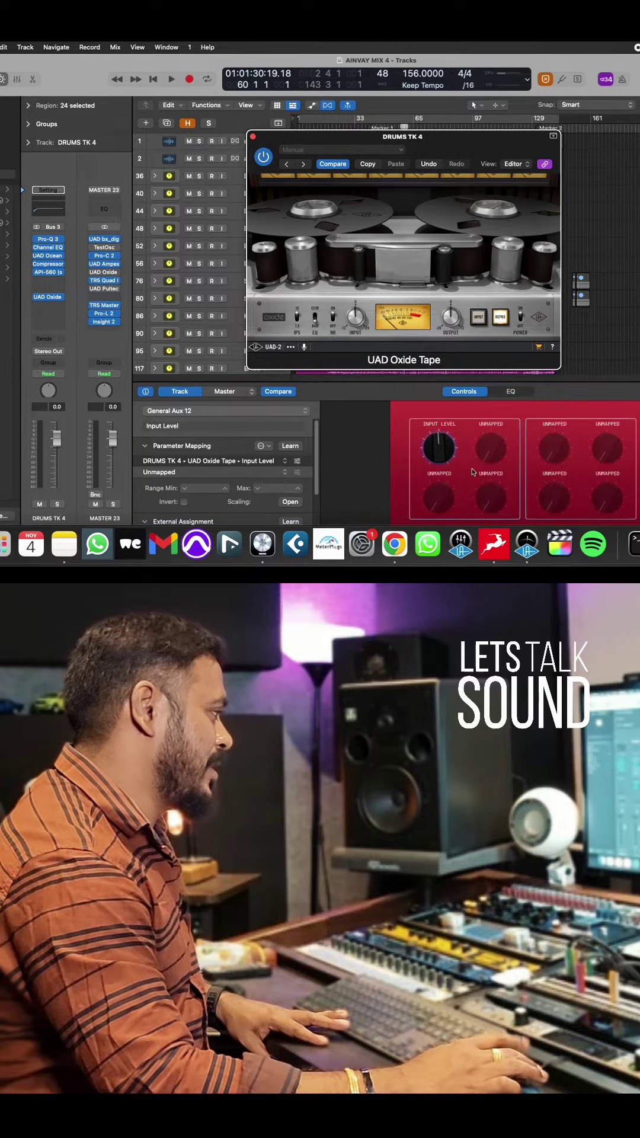
{"action": "left_click", "coordinate": [292, 446]}
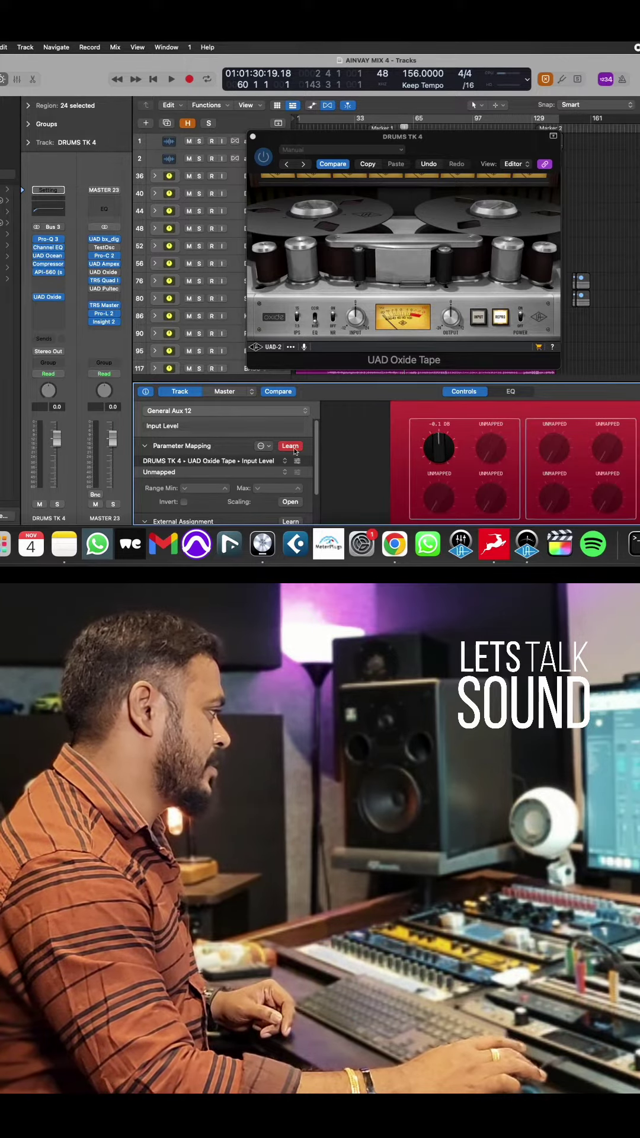
{"action": "left_click", "coordinate": [452, 317]}
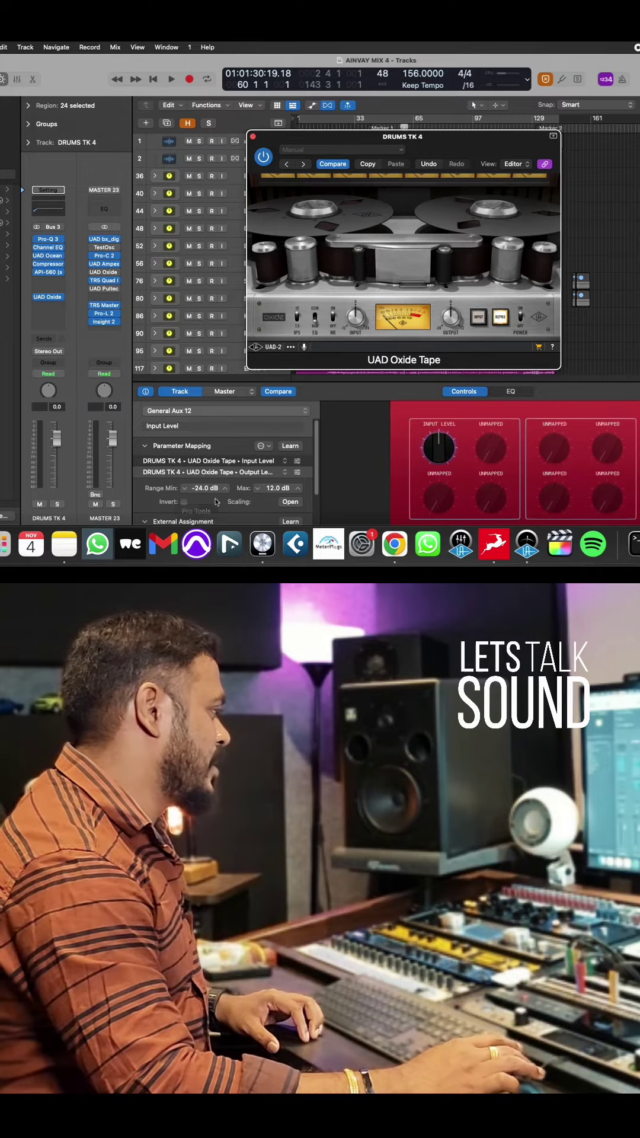
Invert the Output Level mapping, test-turn the knob, and move the plugin window aside
{"action": "left_click", "coordinate": [210, 461]}
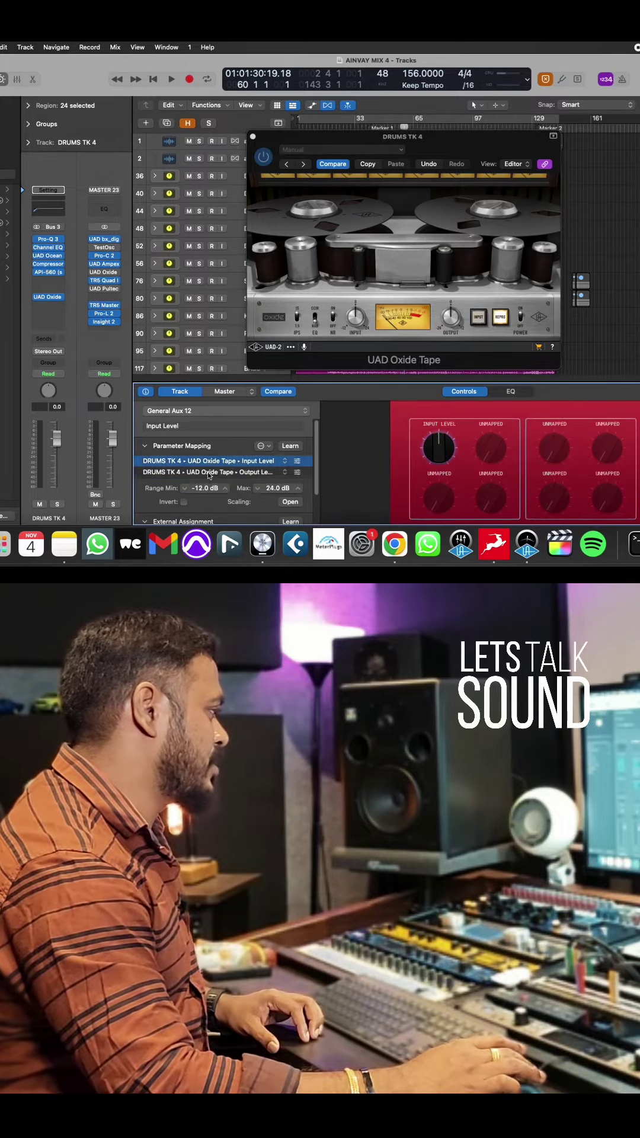
{"action": "left_click", "coordinate": [185, 503]}
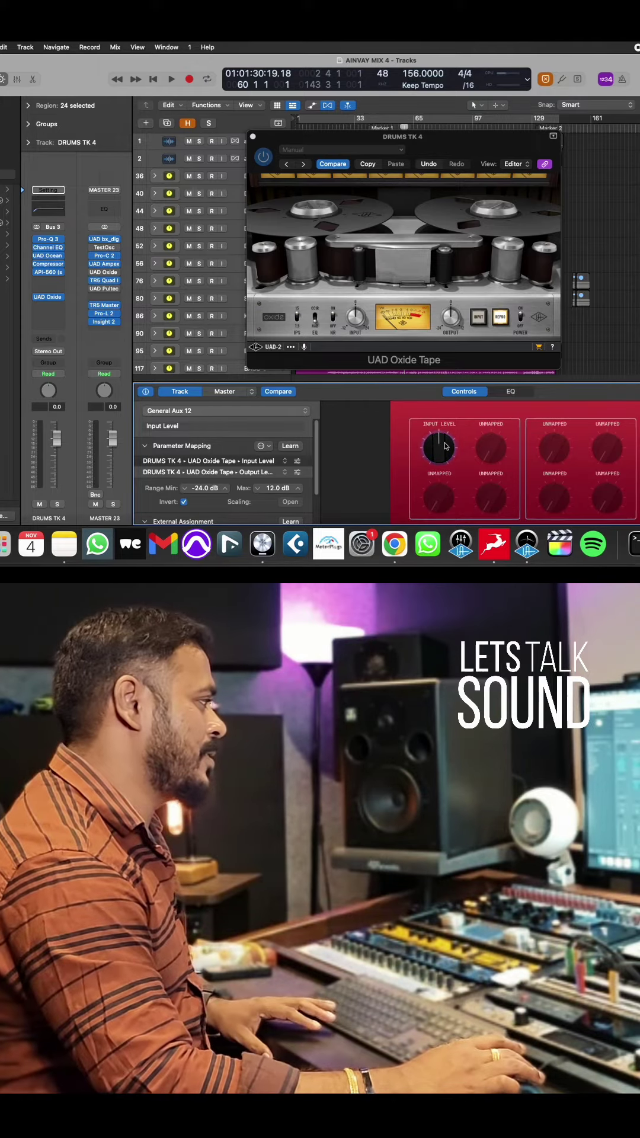
{"action": "left_click_drag", "start_coordinate": [445, 434], "coordinate": [444, 450]}
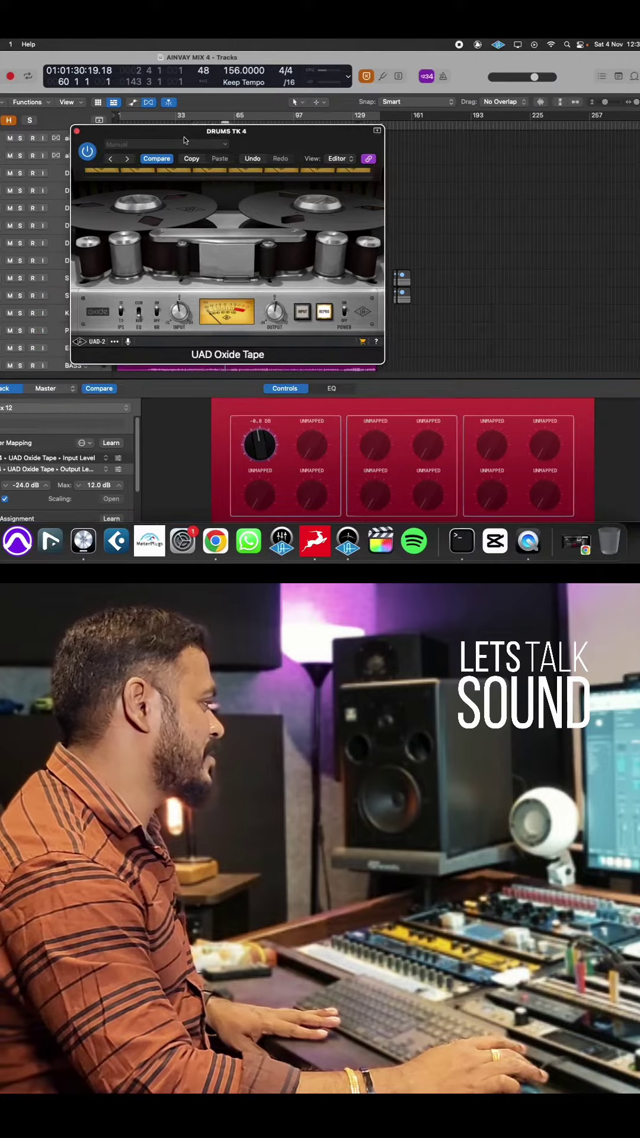
{"action": "left_click_drag", "start_coordinate": [360, 147], "coordinate": [460, 138]}
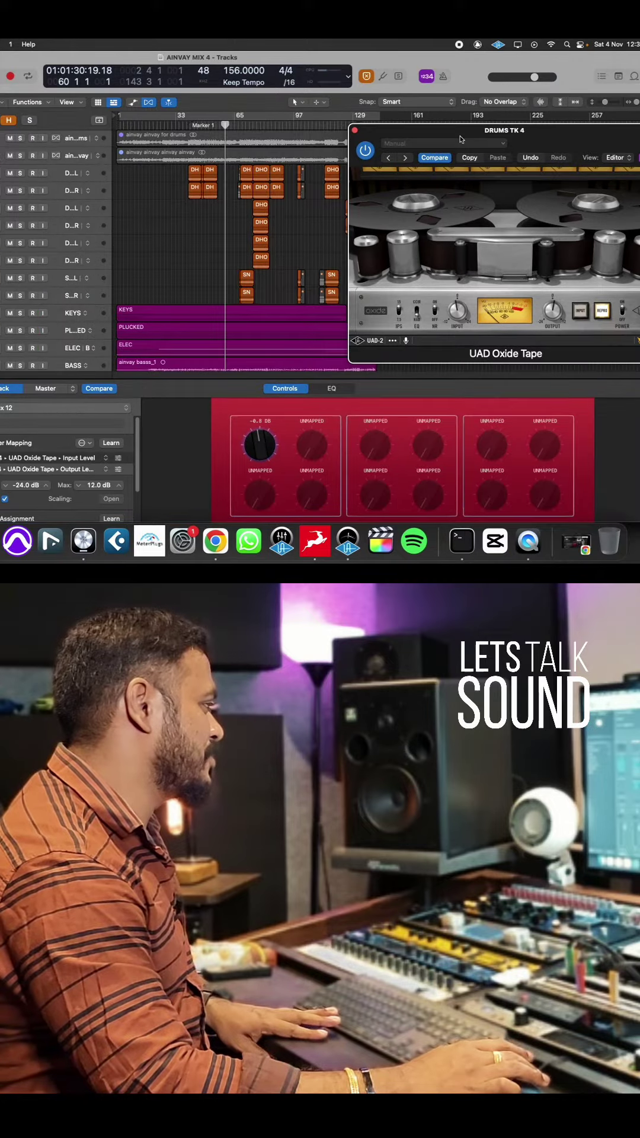
{"action": "scroll", "coordinate": [118, 293], "scroll_direction": "down", "scroll_amount": 5}
Solo DRUMS TK 4 and start playback with the Oxide Tape Smart Control selected
{"action": "left_click", "coordinate": [23, 279]}
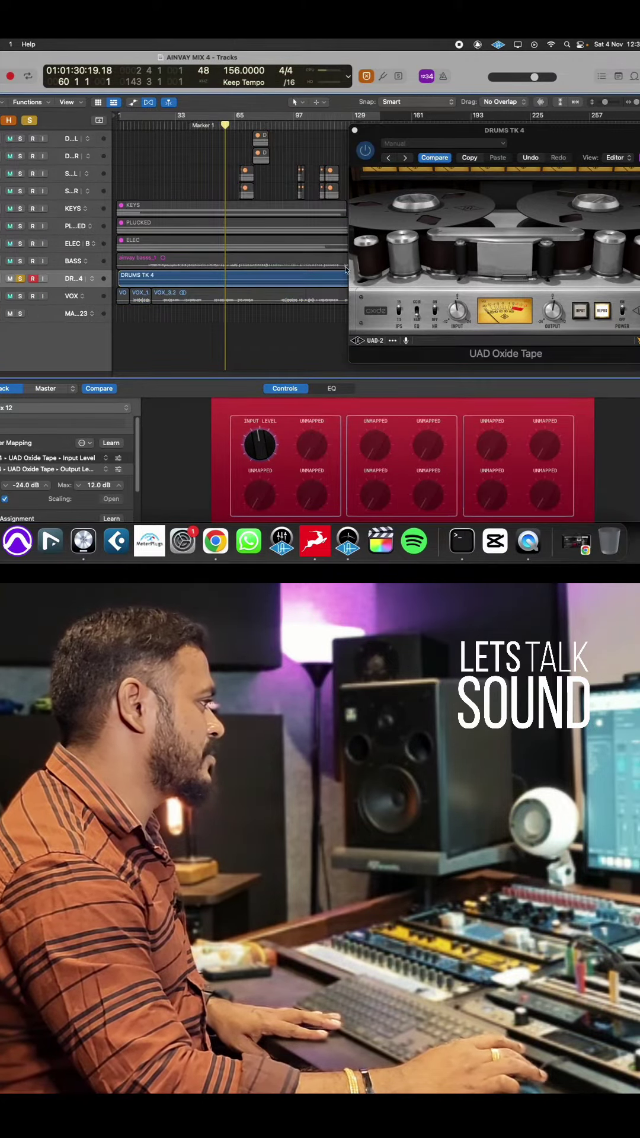
{"action": "left_click", "coordinate": [462, 316]}
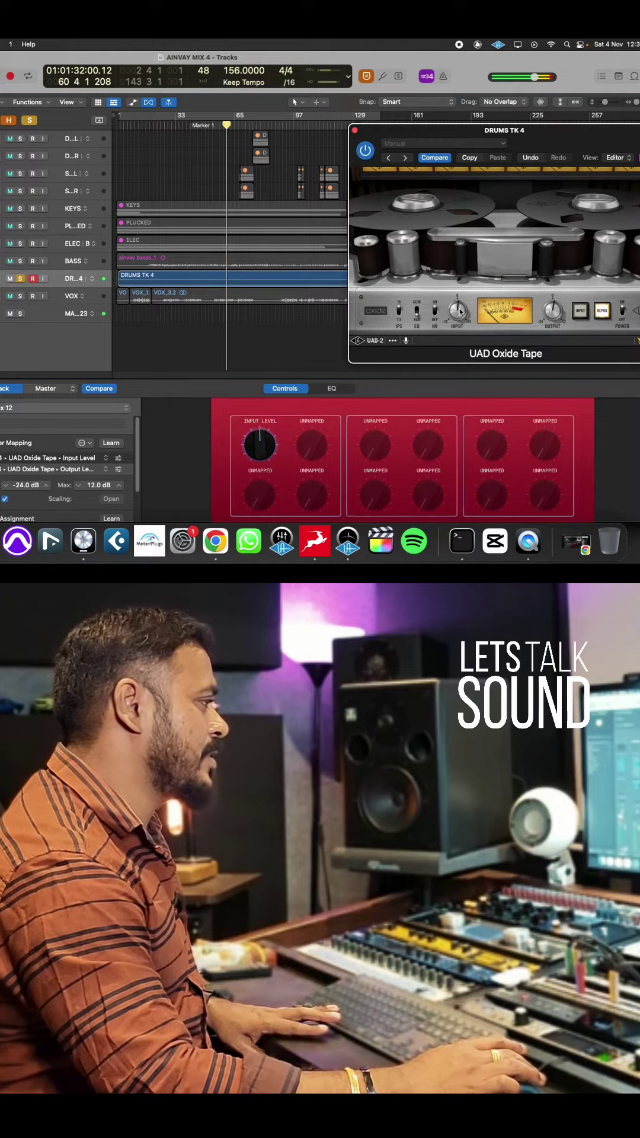
{"action": "left_click", "coordinate": [265, 451]}
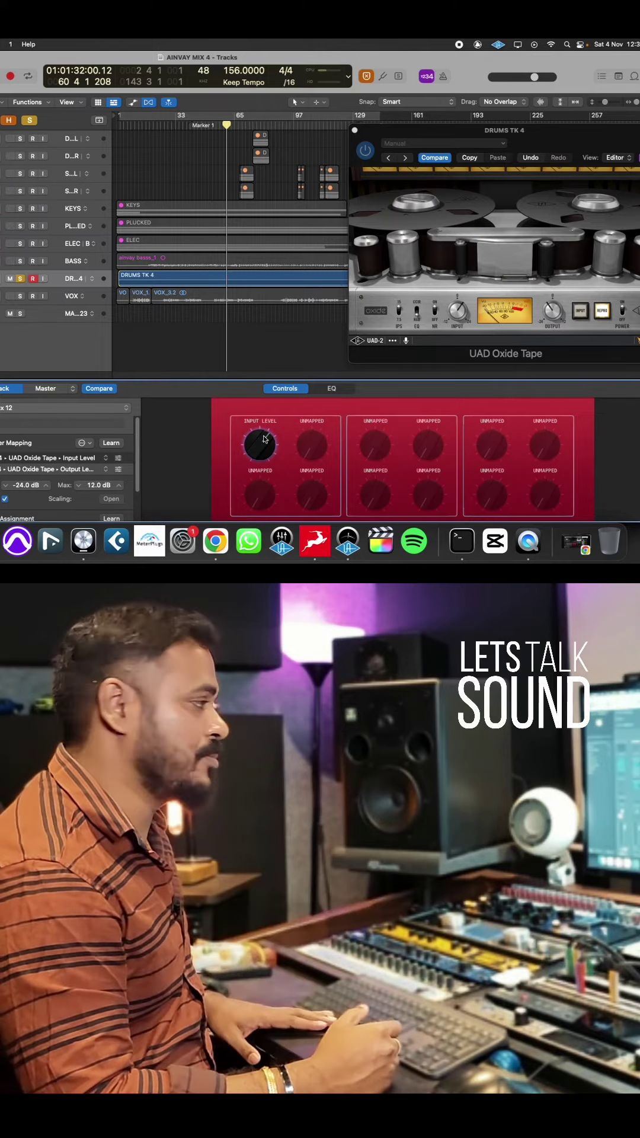
{"action": "key", "text": "space"}
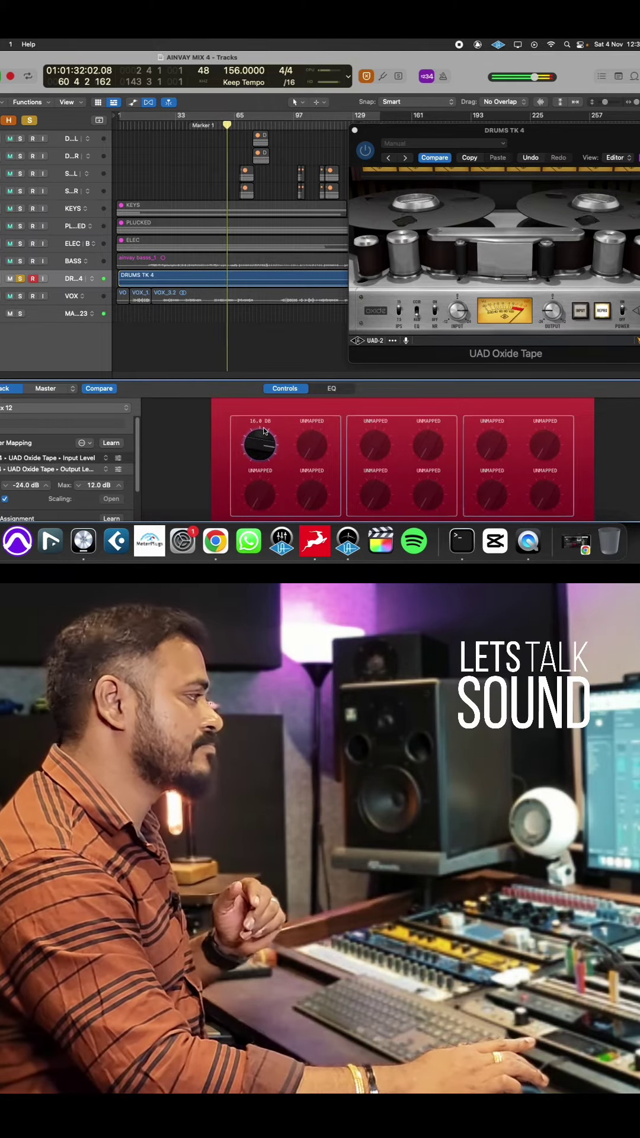